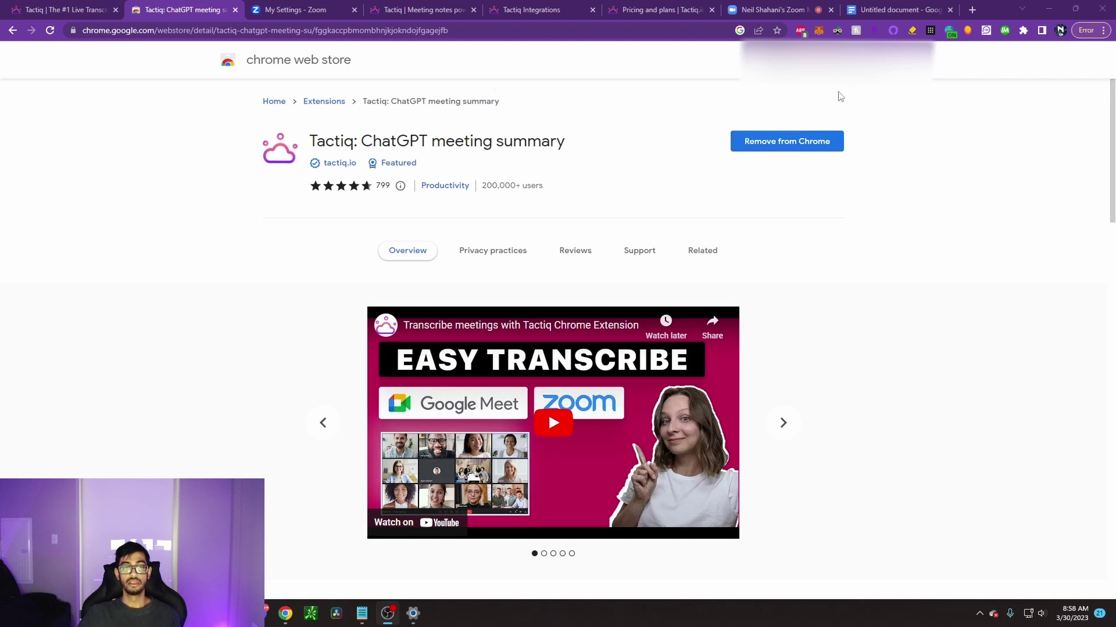
On the app.tactiq.io setup page, enable Zoom captions so Zoom's settings page opens.
left_click(405, 12)
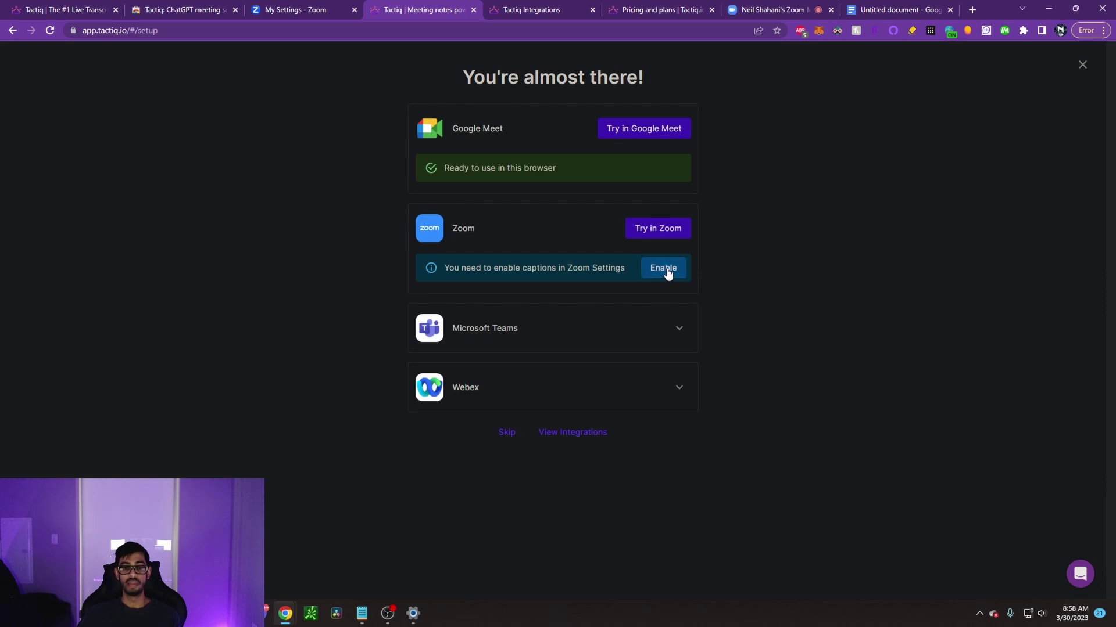
scroll(564, 341, "down", 15)
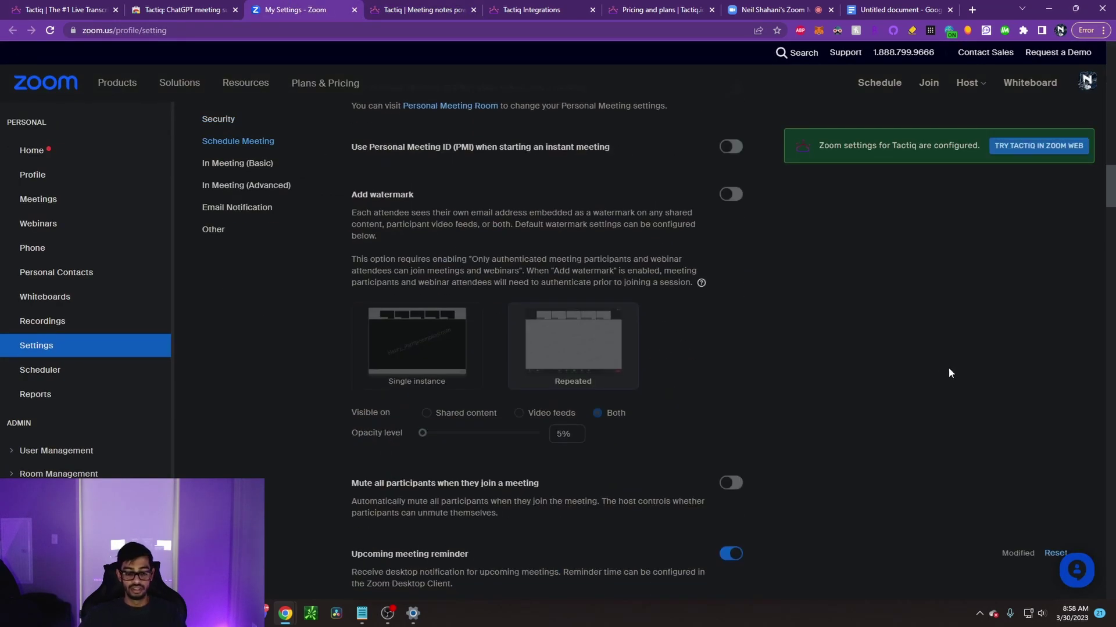
Search Zoom settings for 'captio' to confirm Manual and Automated captions are on, then return to the meeting.
key("ctrl+f")
type("captio")
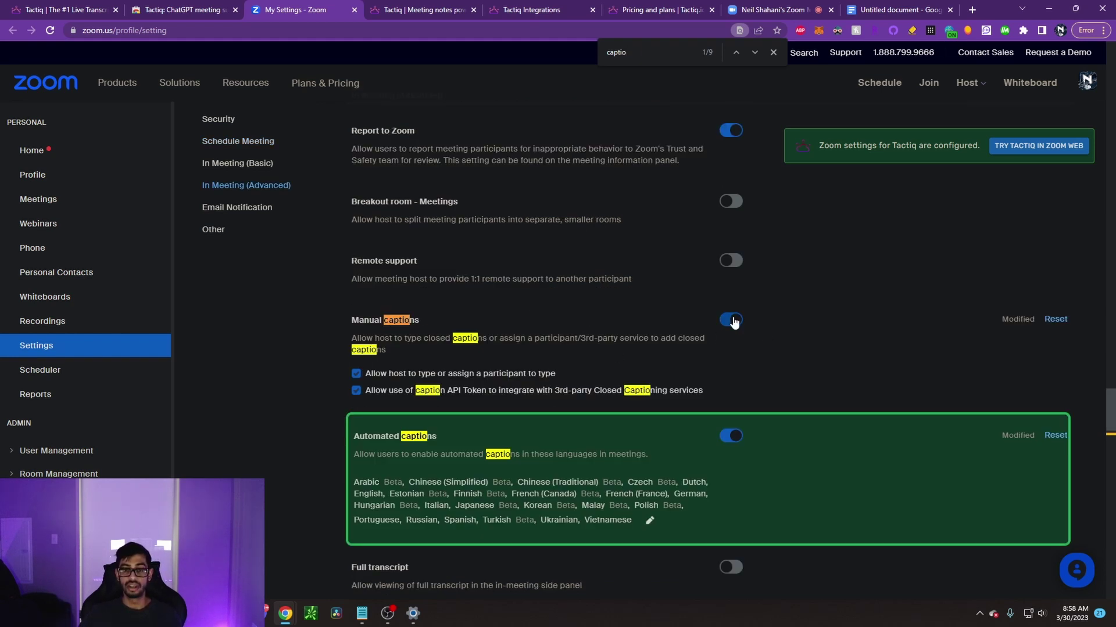
left_click(773, 53)
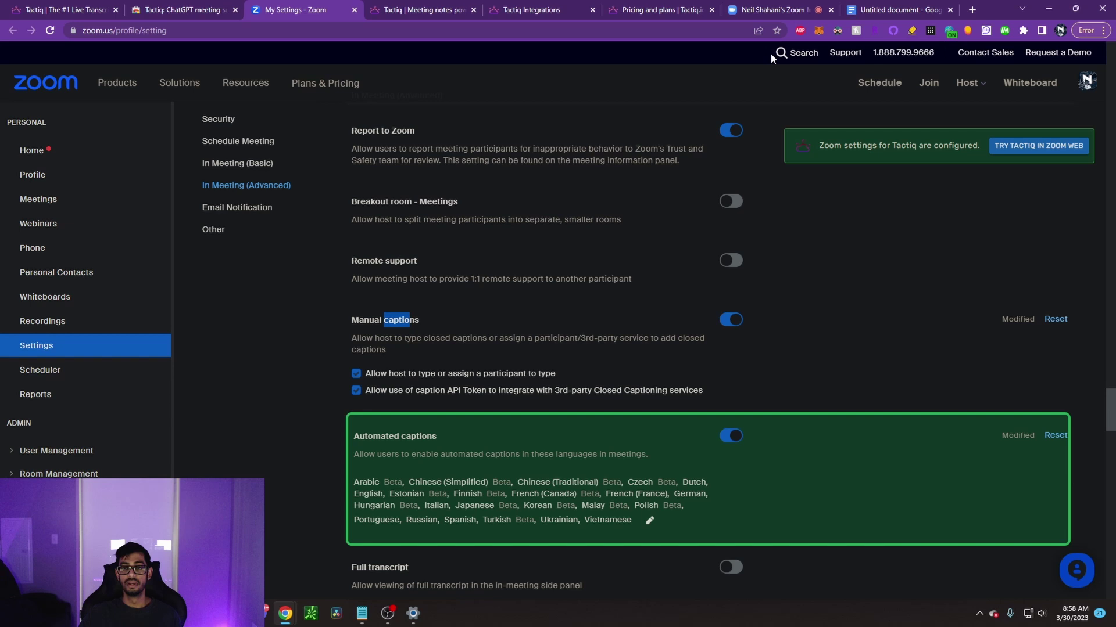
left_click(770, 11)
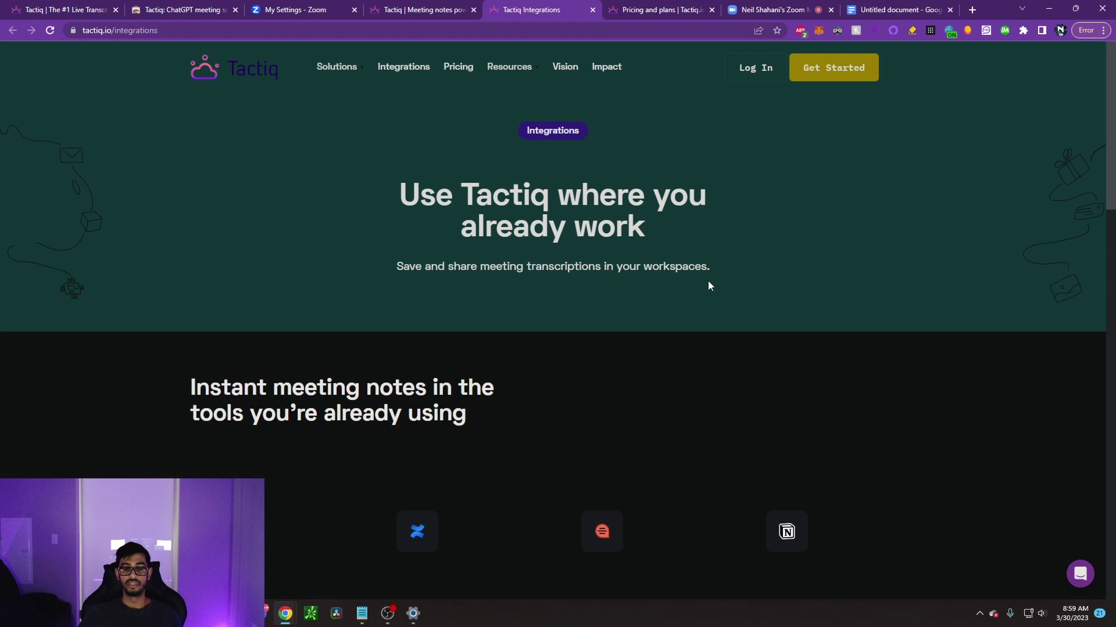
Scroll through the integration cards, from Google Docs, Notion and Slack down to ClickUp and Evernote.
scroll(707, 298, "down", 2)
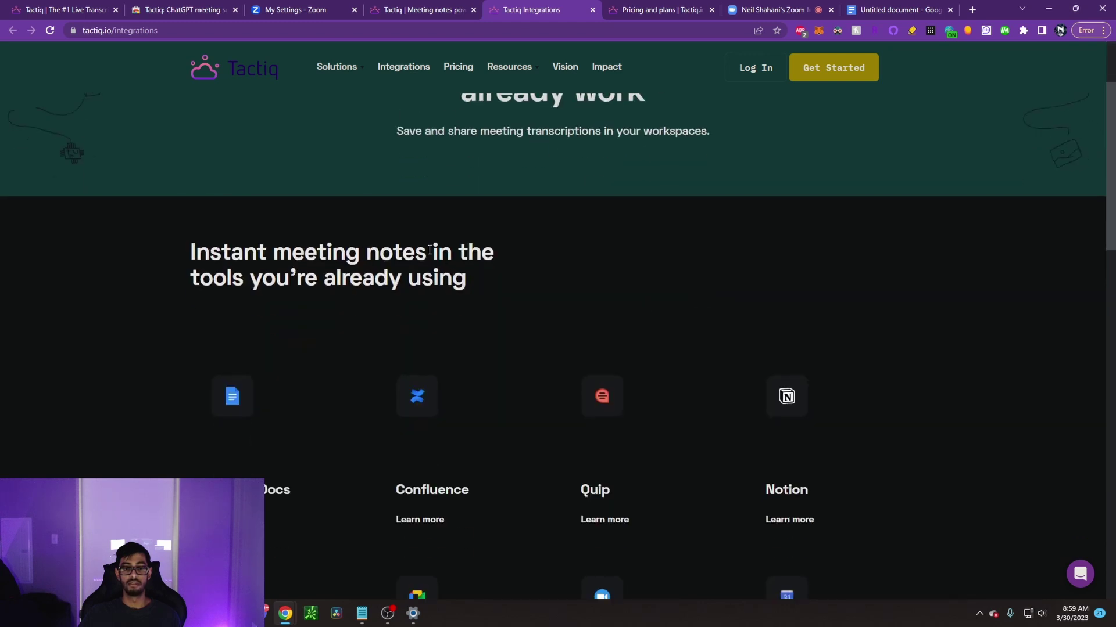
scroll(465, 281, "down", 2)
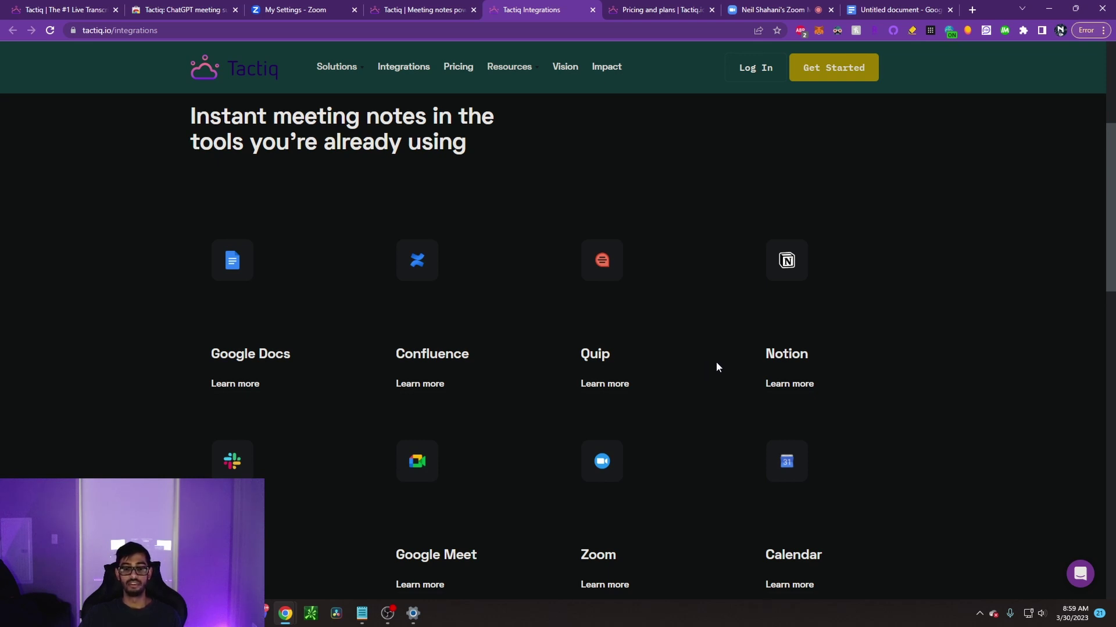
scroll(713, 361, "down", 4)
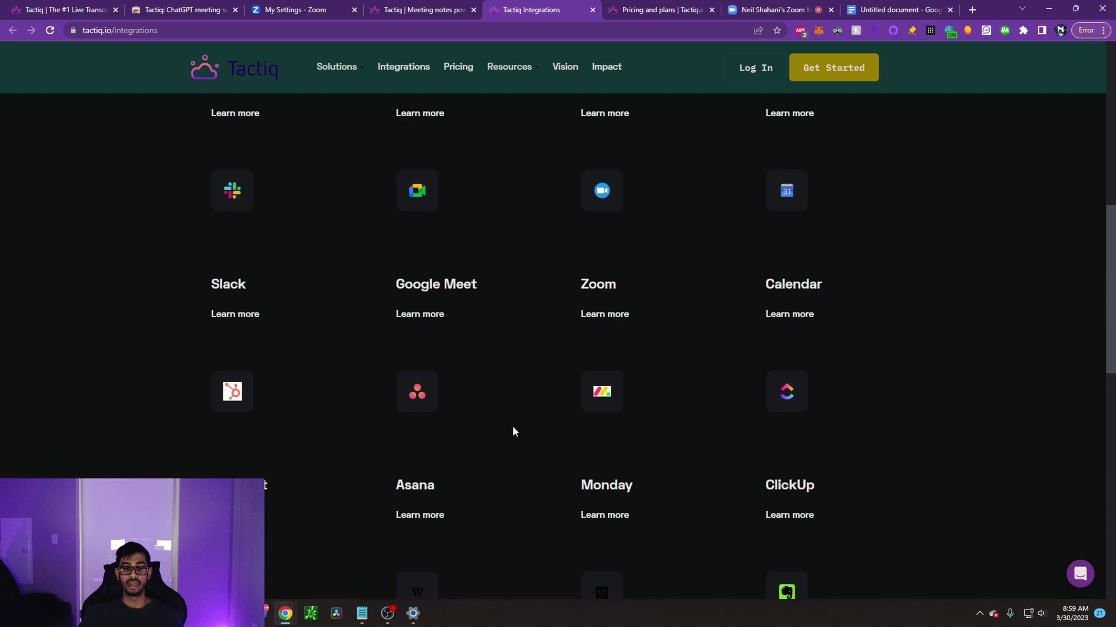
scroll(517, 424, "up", 2)
scroll(535, 397, "up", 2)
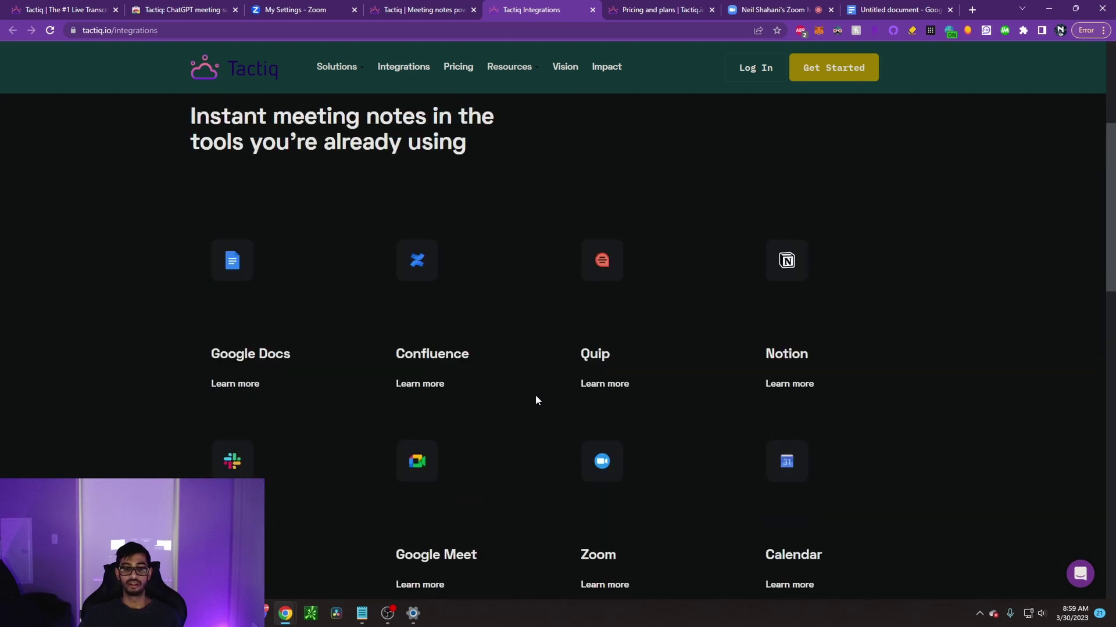
scroll(535, 397, "down", 2)
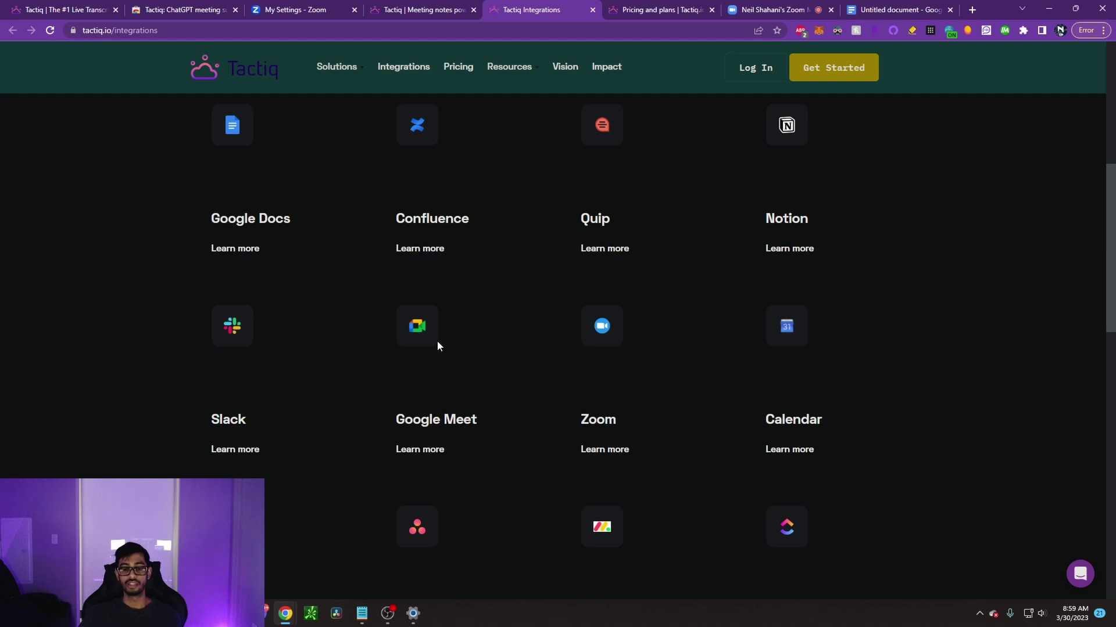
scroll(540, 345, "down", 4)
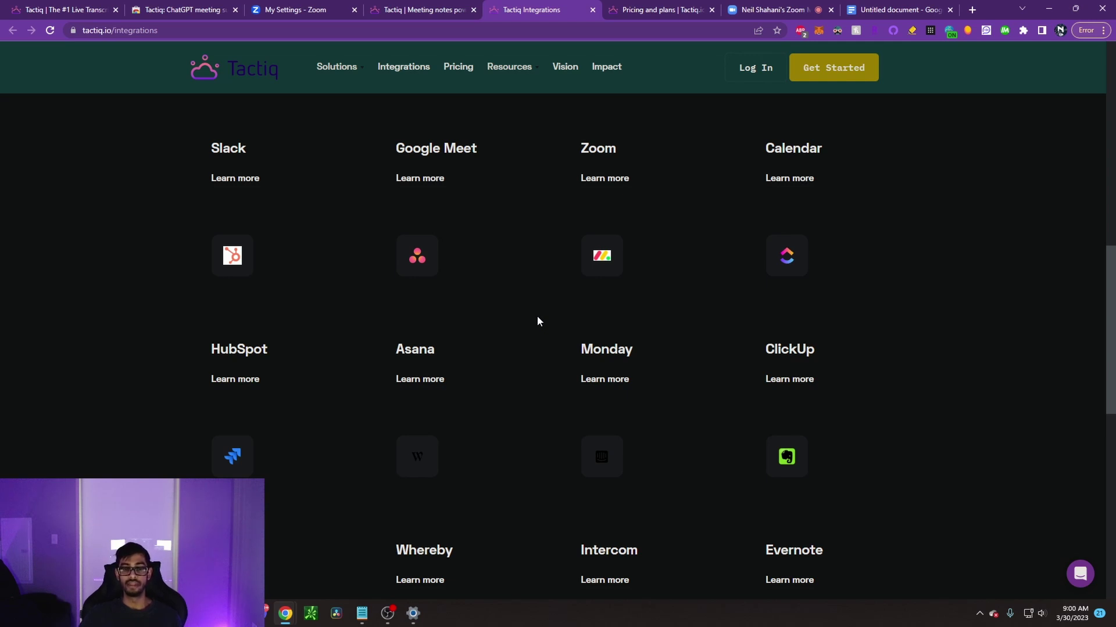
Open Tactiq's Pricing and plans page and scroll down to the plan cards.
left_click(641, 14)
scroll(598, 323, "down", 2)
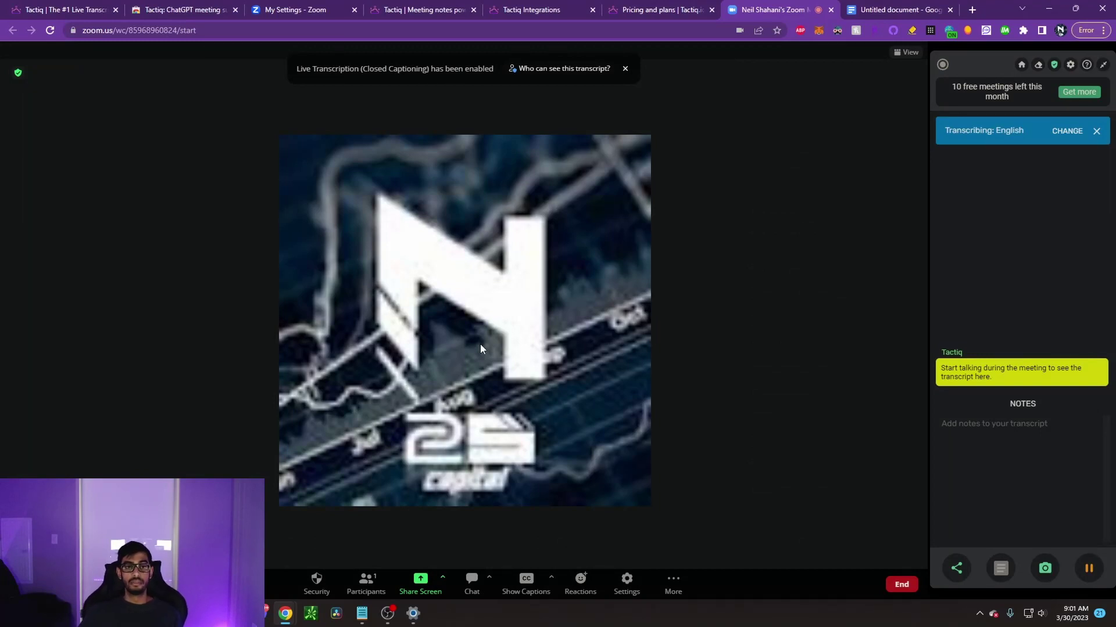
From the Zoom settings page, launch TRY TACTIQ IN ZOOM WEB so Tactiq transcribes the meeting.
left_click(297, 13)
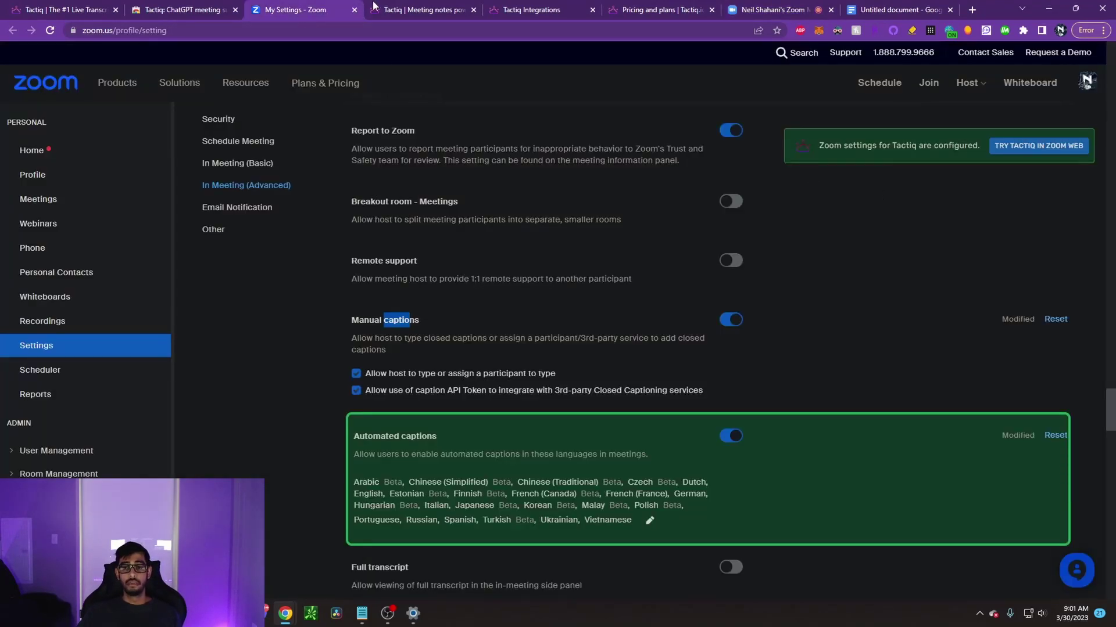
left_click(1037, 150)
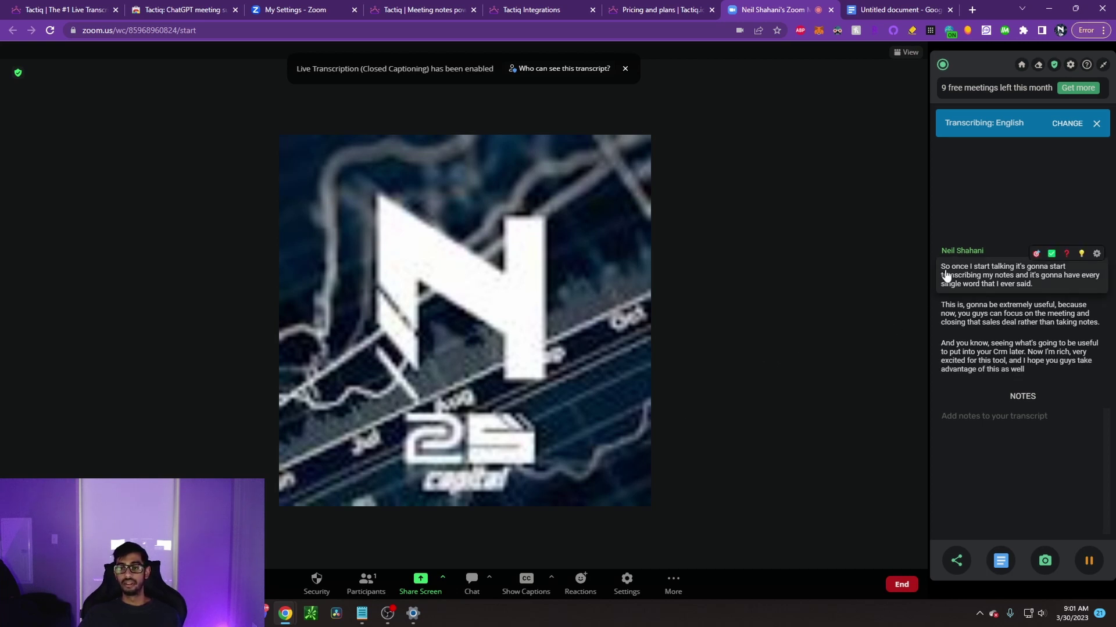
Highlight the second paragraph about focusing on the meeting, then pause and resume live transcription.
mouse_move(979, 314)
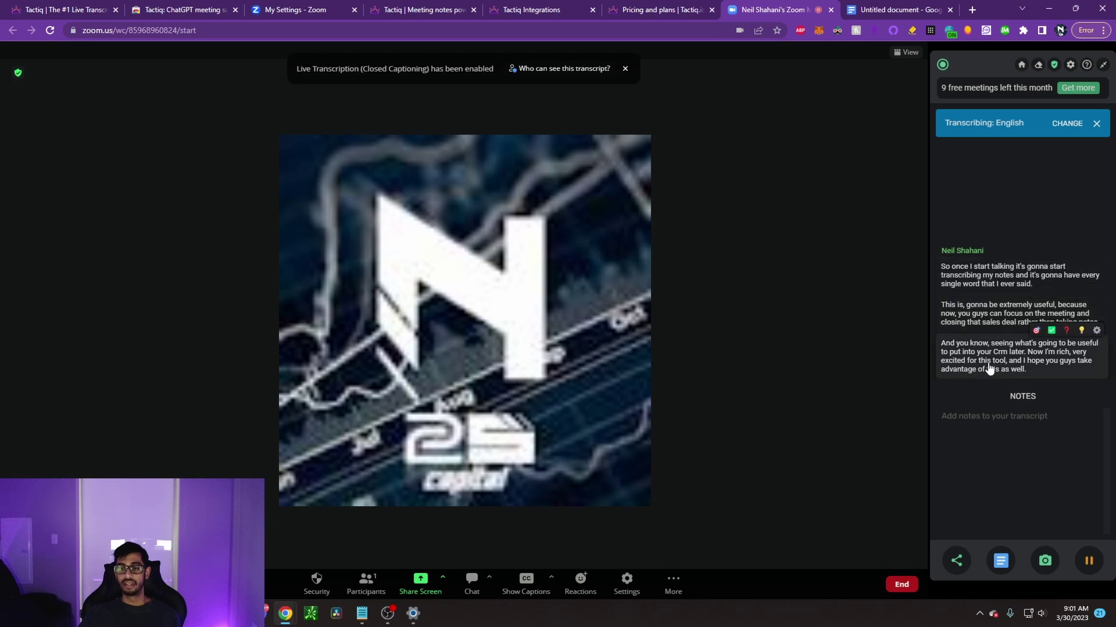
left_click(991, 324)
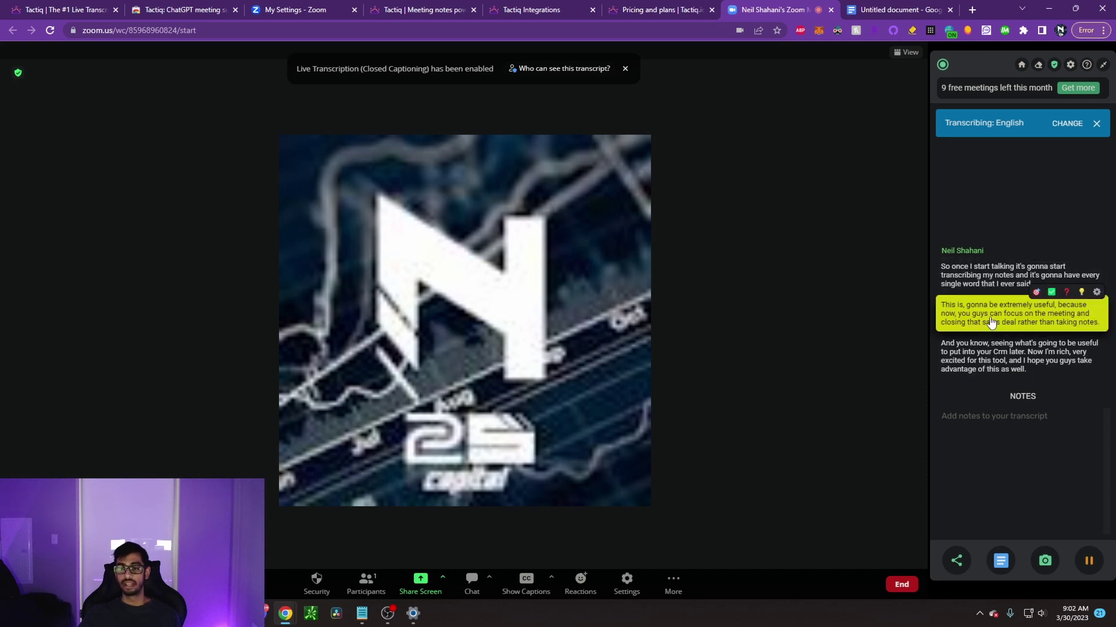
left_click(1089, 561)
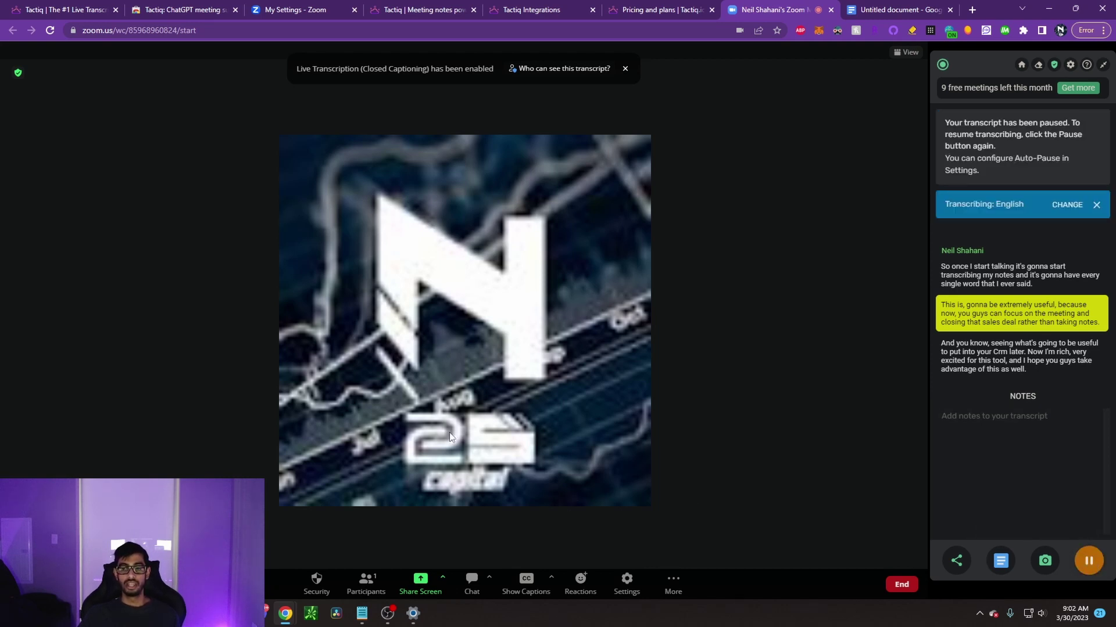
left_click(1090, 562)
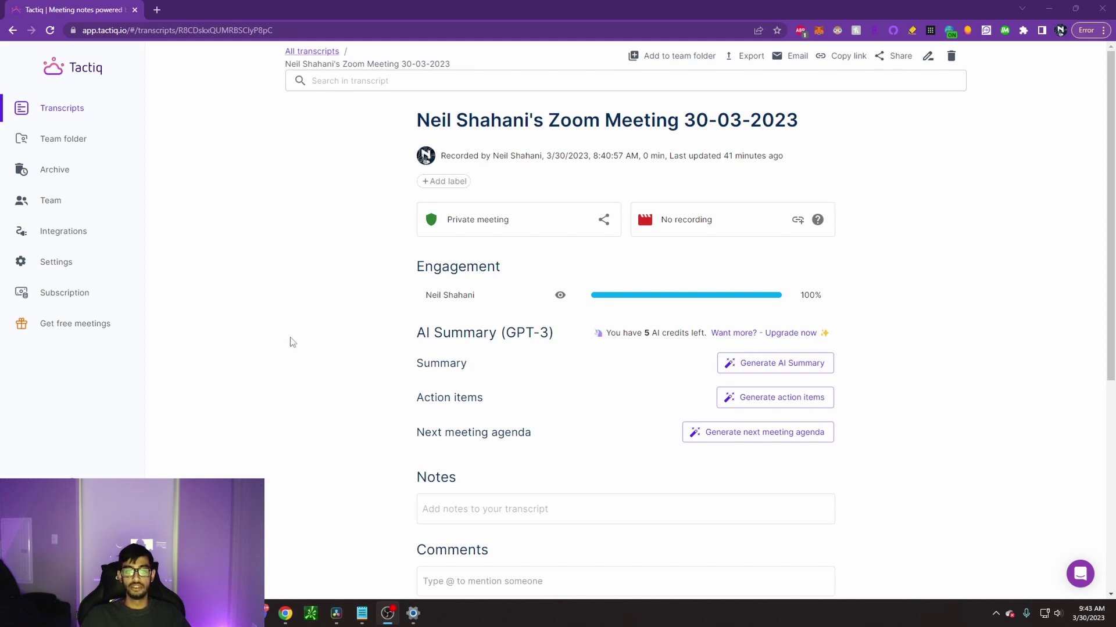
scroll(502, 358, "down", 5)
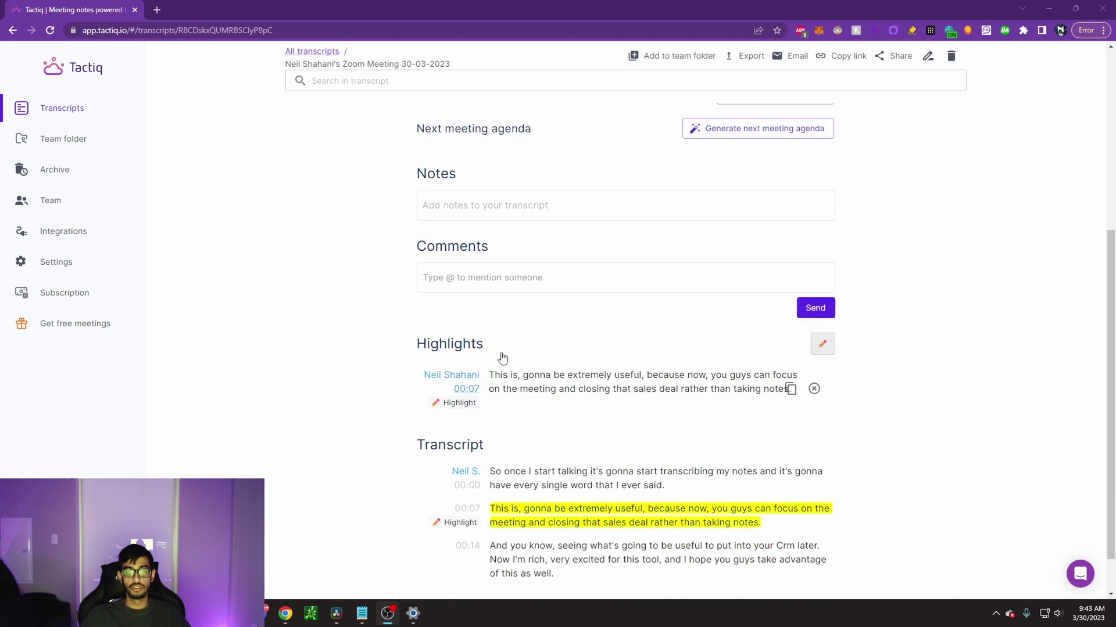
scroll(502, 358, "down", 1)
mouse_move(695, 522)
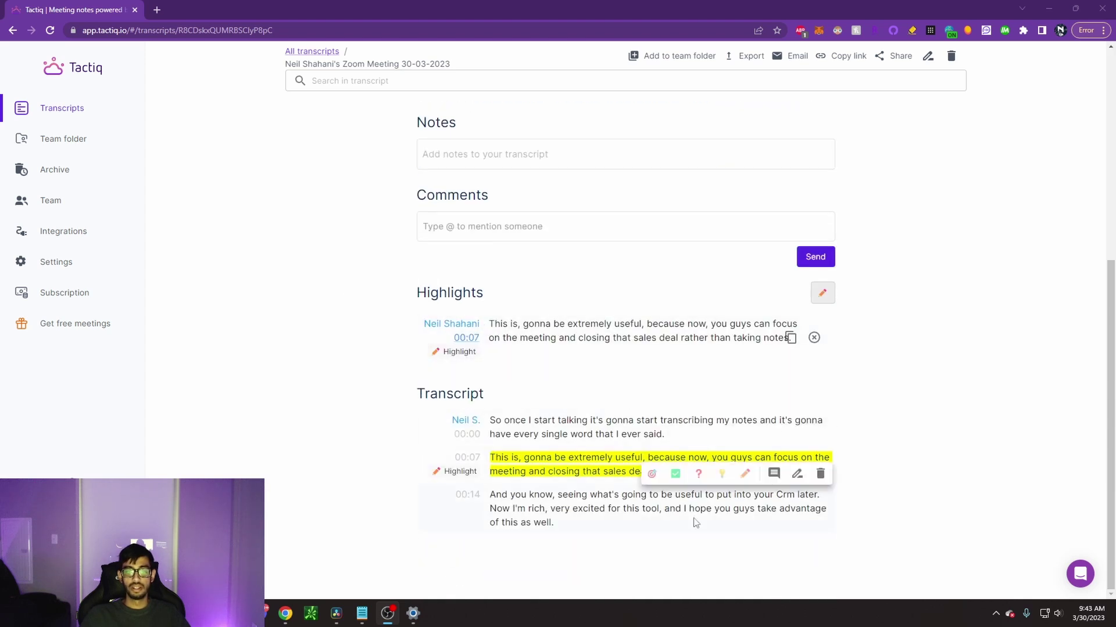
mouse_move(622, 427)
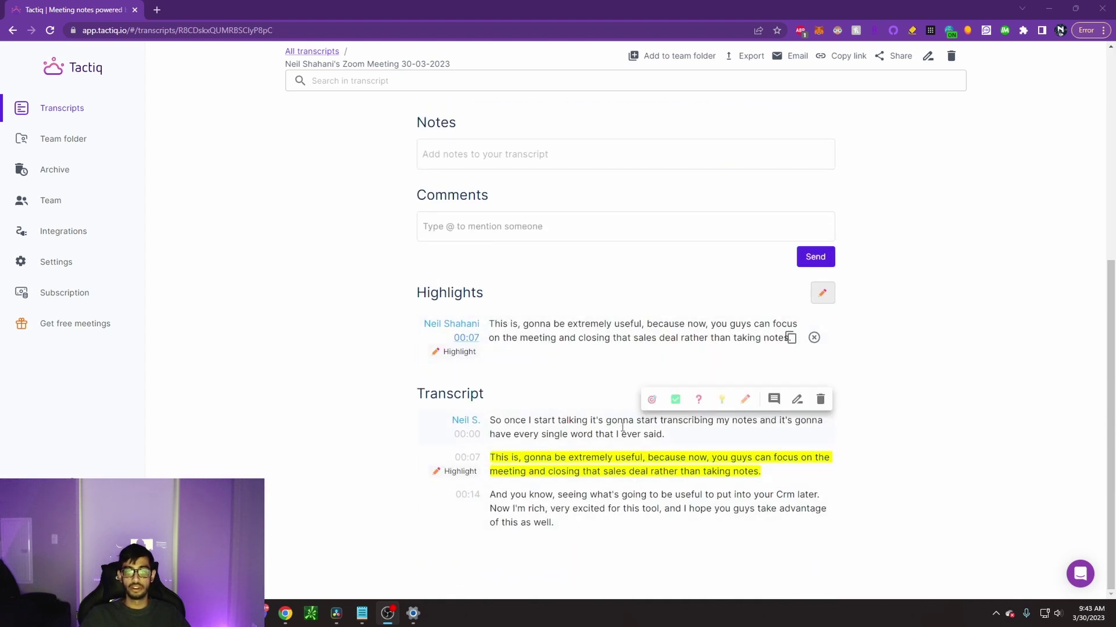
scroll(623, 427, "up", 6)
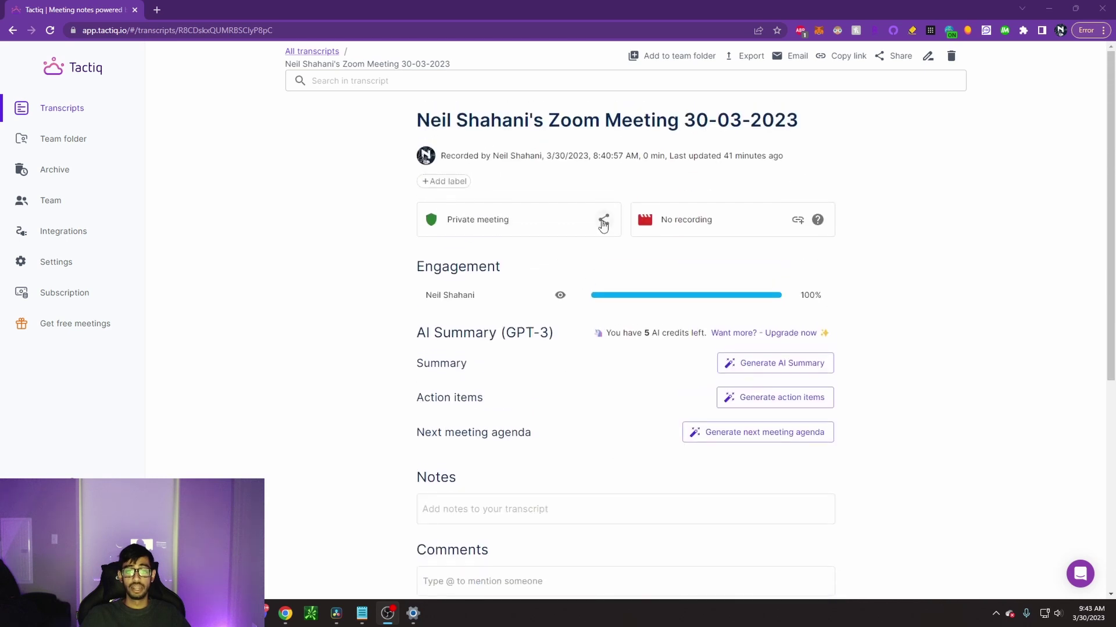
left_click(603, 220)
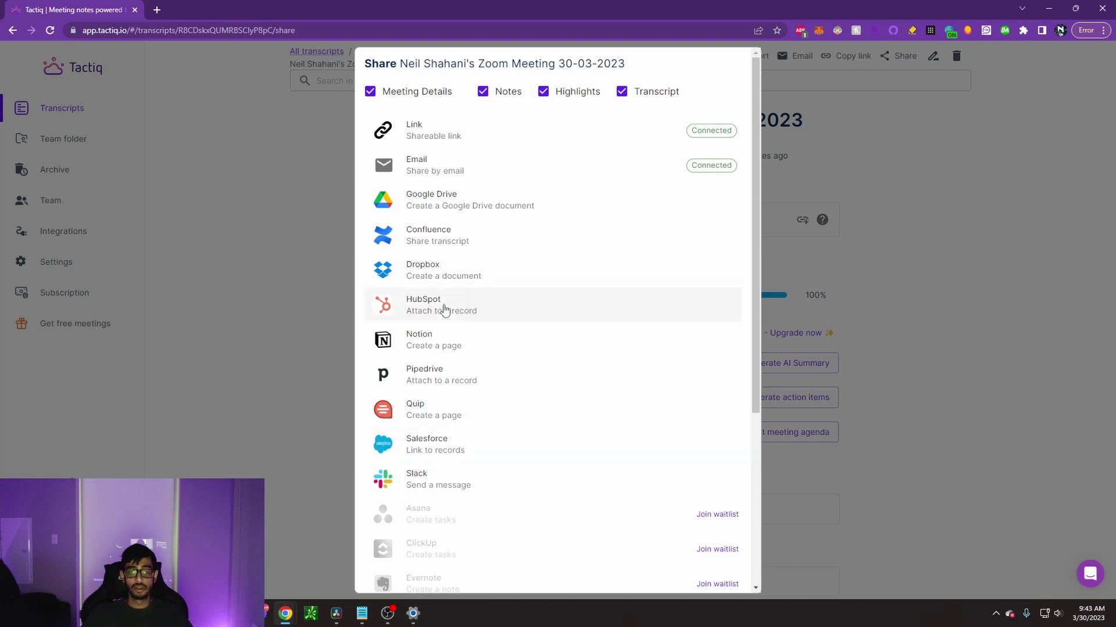
left_click(984, 265)
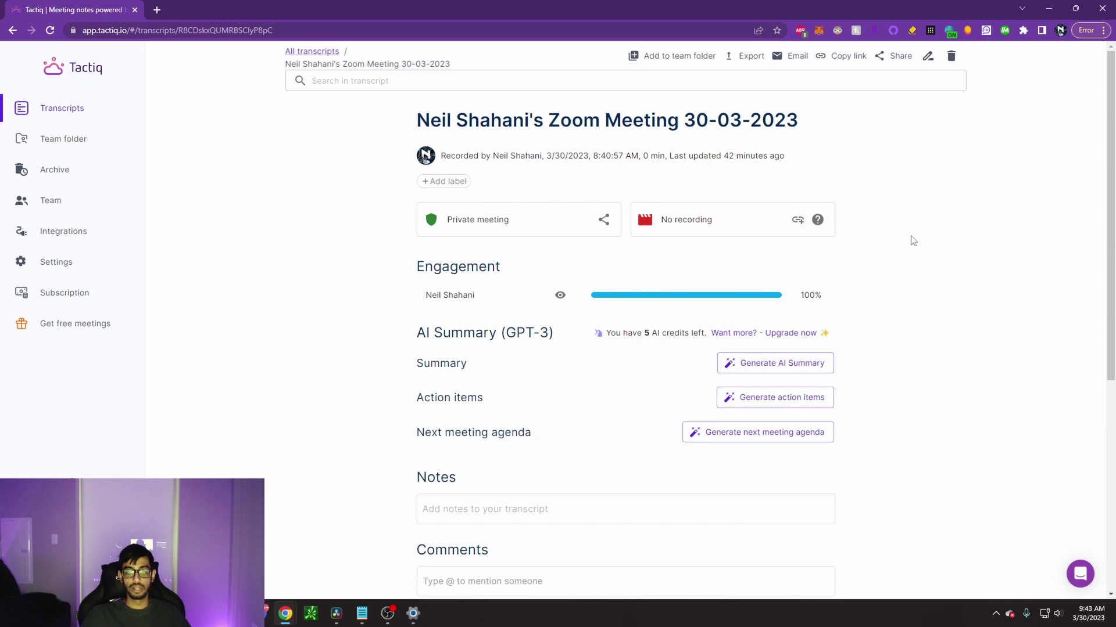
scroll(984, 262, "down", 2)
scroll(976, 265, "up", 2)
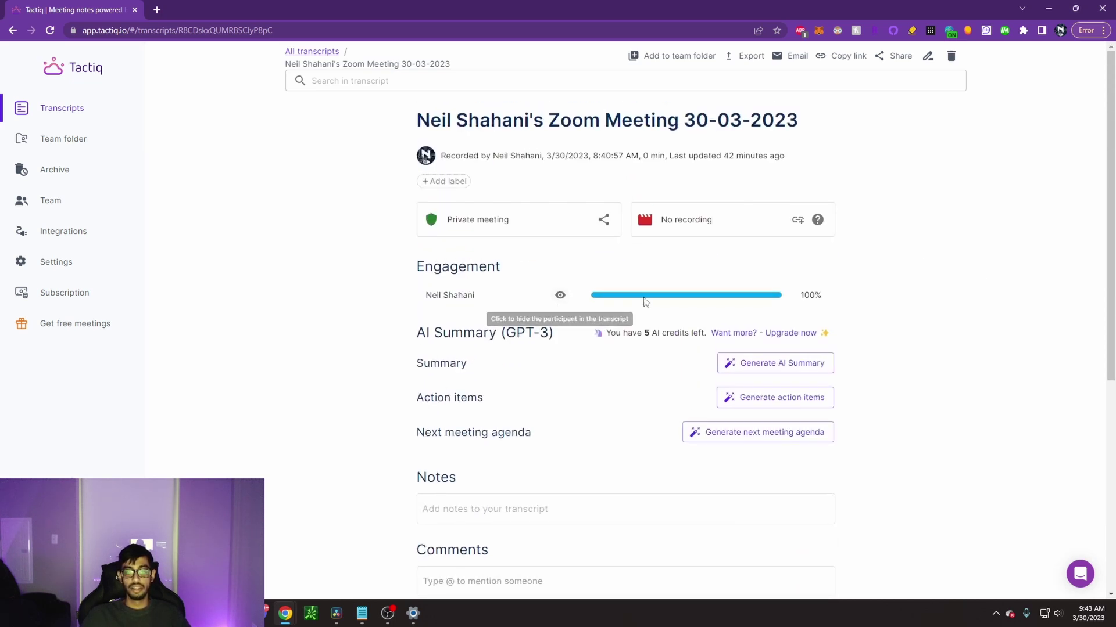
scroll(491, 295, "down", 2)
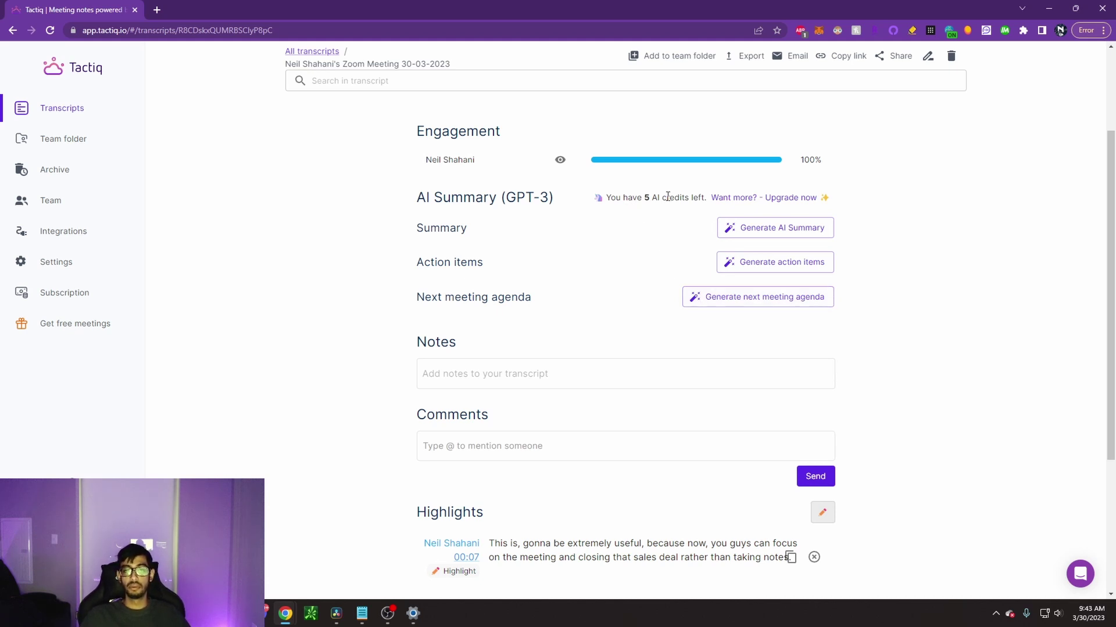
scroll(506, 420, "down", 2)
scroll(618, 549, "up", 2)
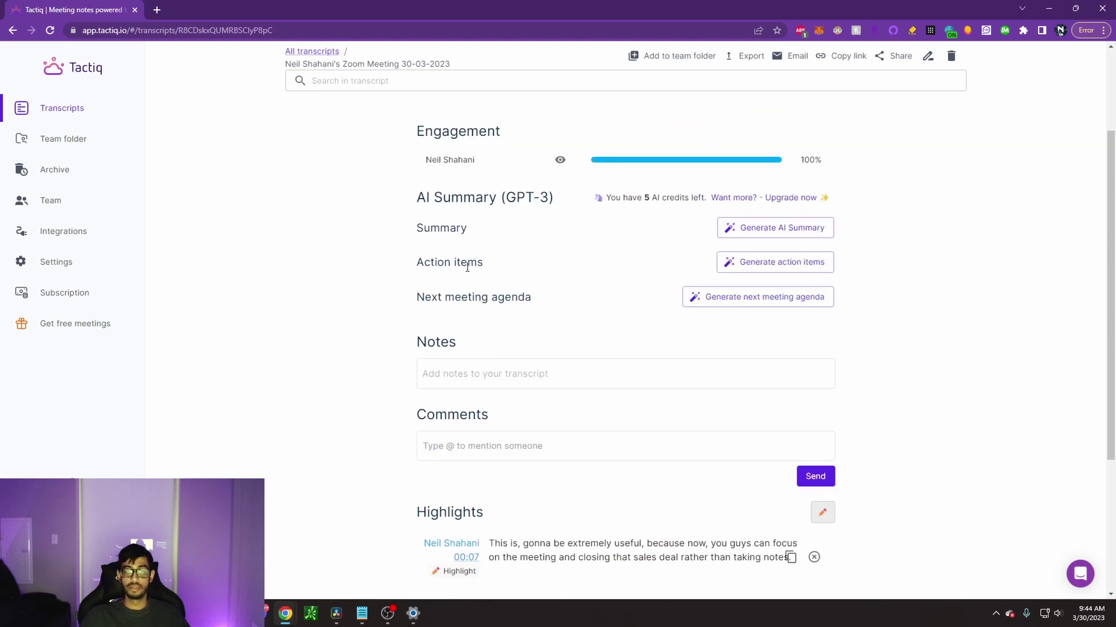
scroll(528, 277, "down", 2)
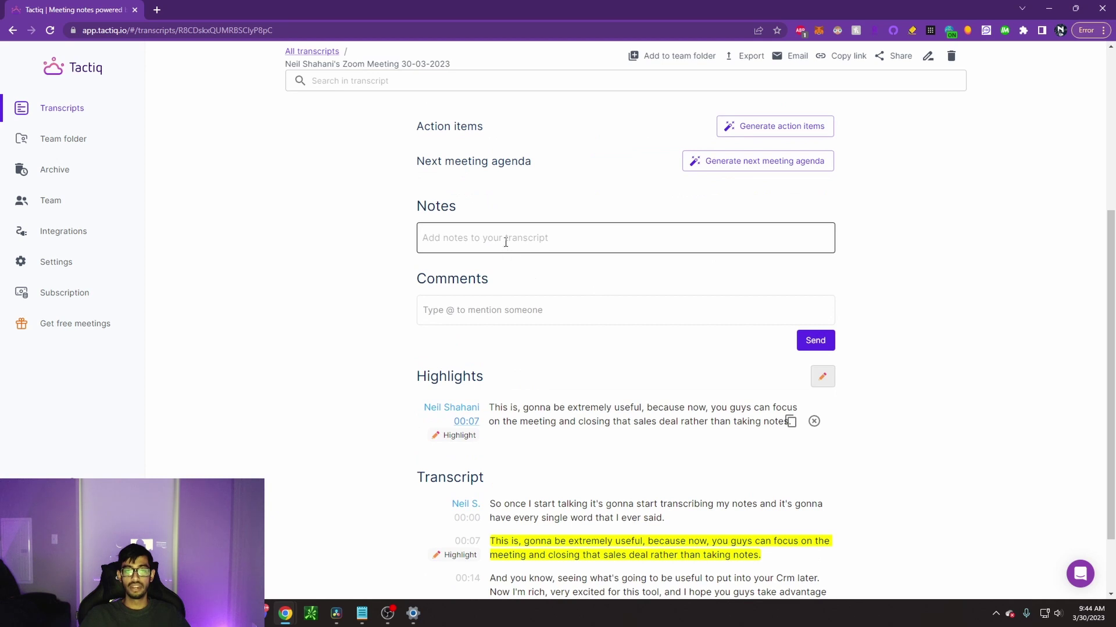